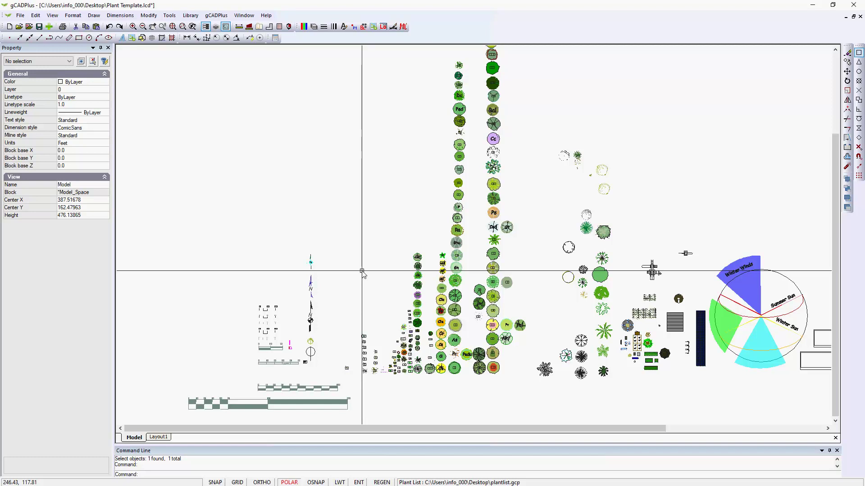
Inspect the properties of two plant symbols, Sb and Galangal, checking each for species tag data
left_click(418, 276)
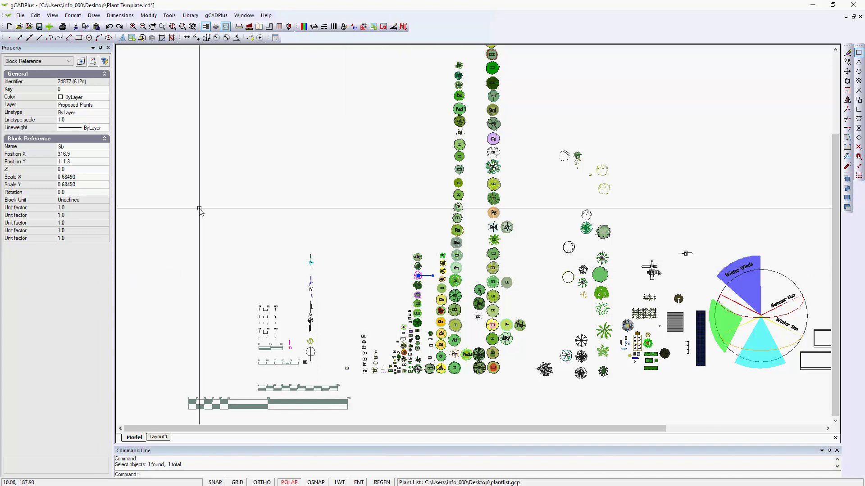
key("Escape")
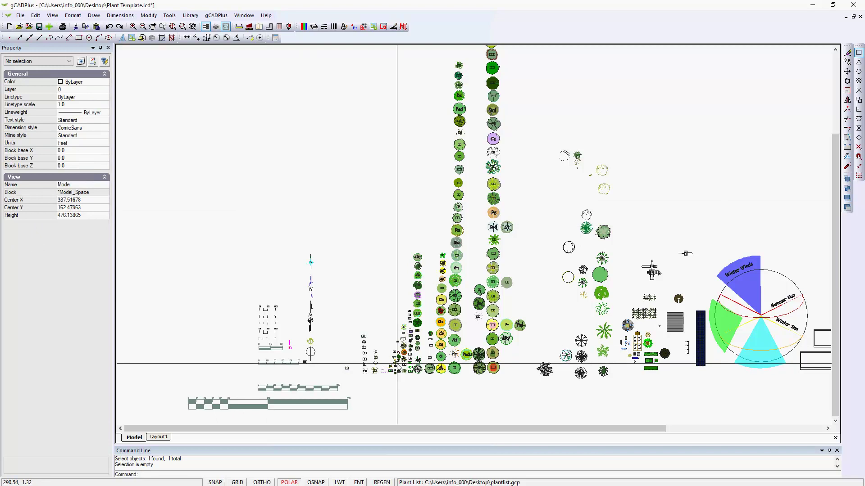
left_click(397, 363)
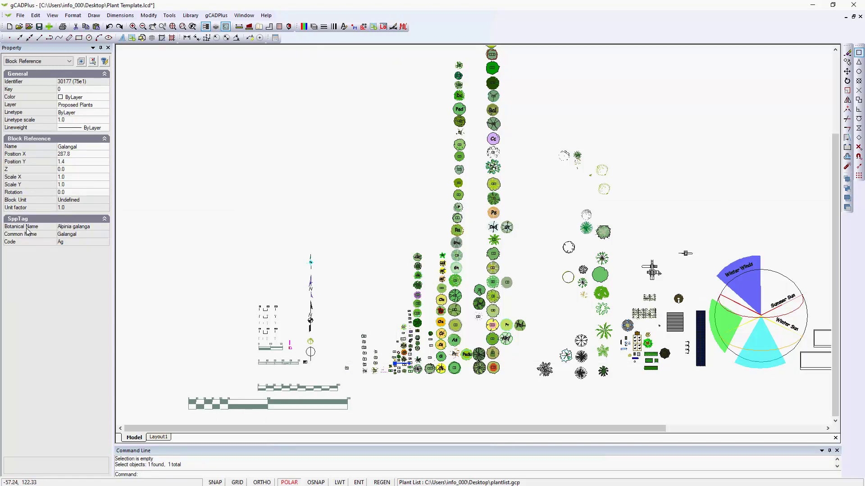
key("Escape")
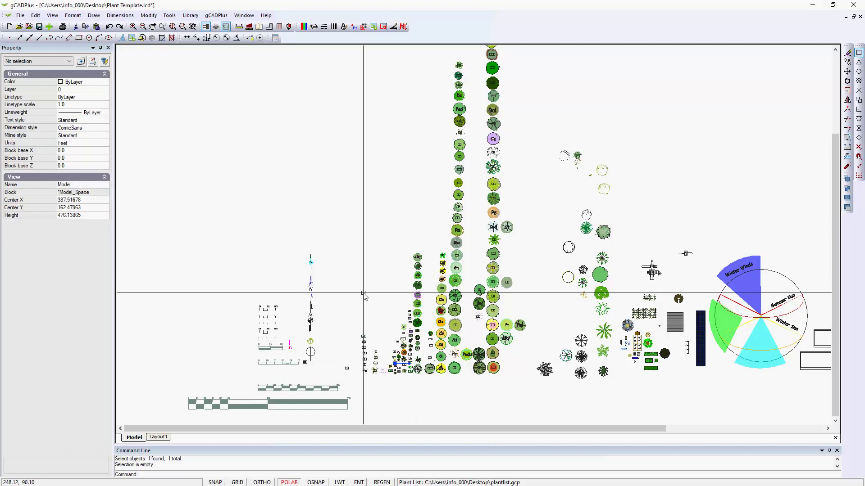
View the attached plant list in a wider window, then close it without changes
left_click(216, 15)
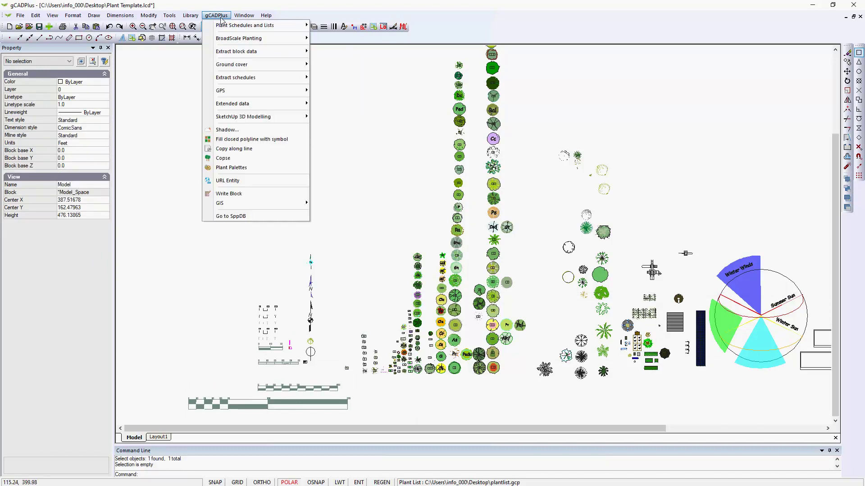
mouse_move(248, 25)
left_click(338, 44)
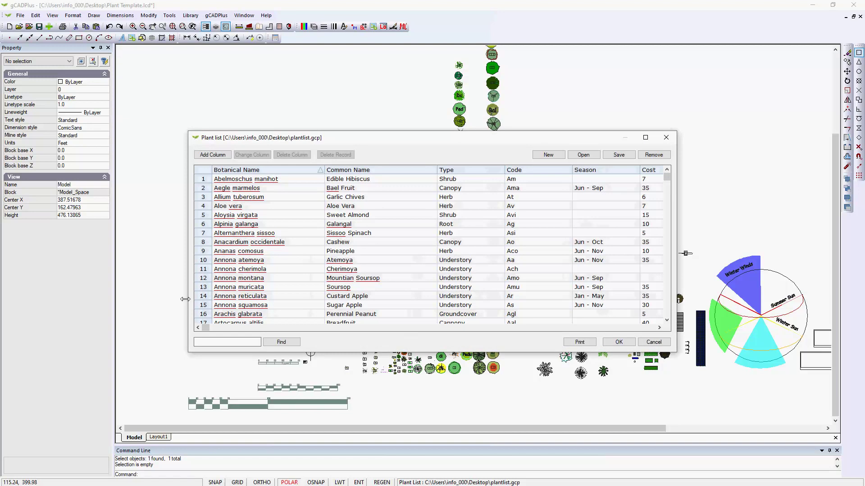
left_click_drag(185, 299, 93, 300)
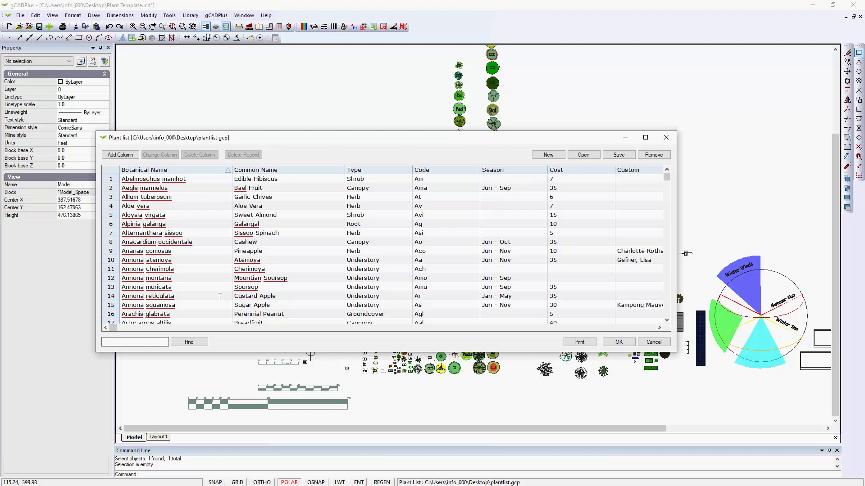
left_click(653, 342)
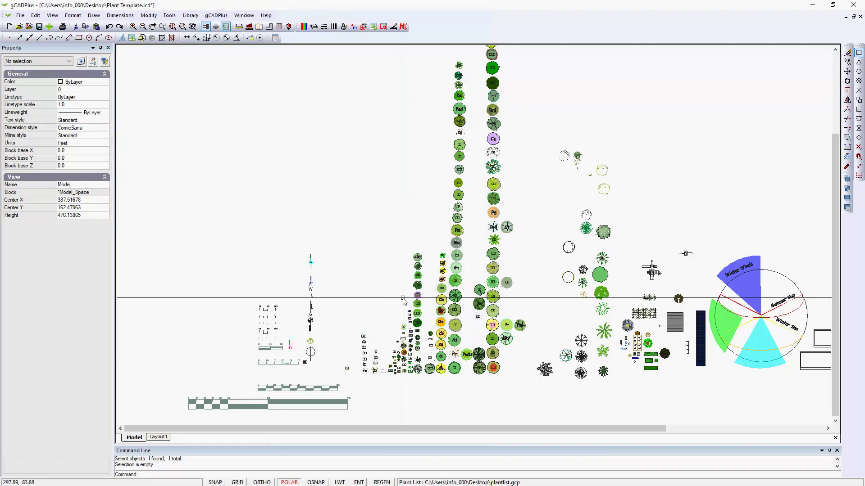
Highlight all symbols that have plant names assigned, then clear the highlighting
scroll(366, 253, "down", 3)
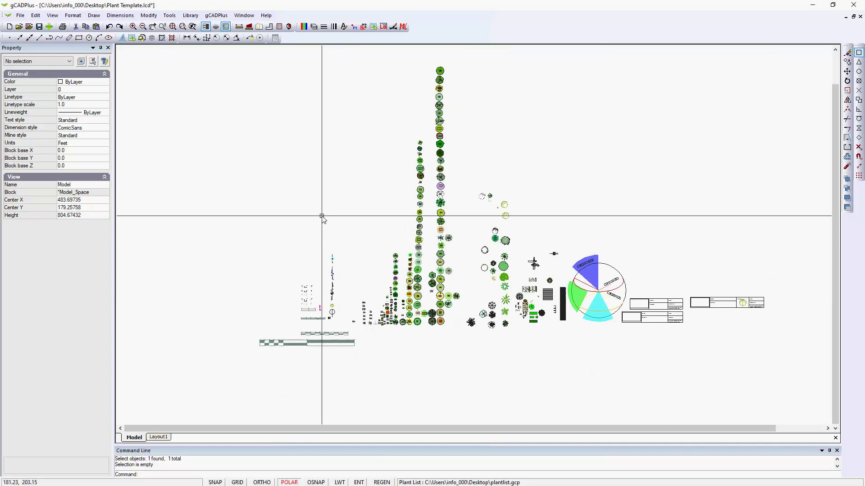
left_click(216, 15)
mouse_move(291, 29)
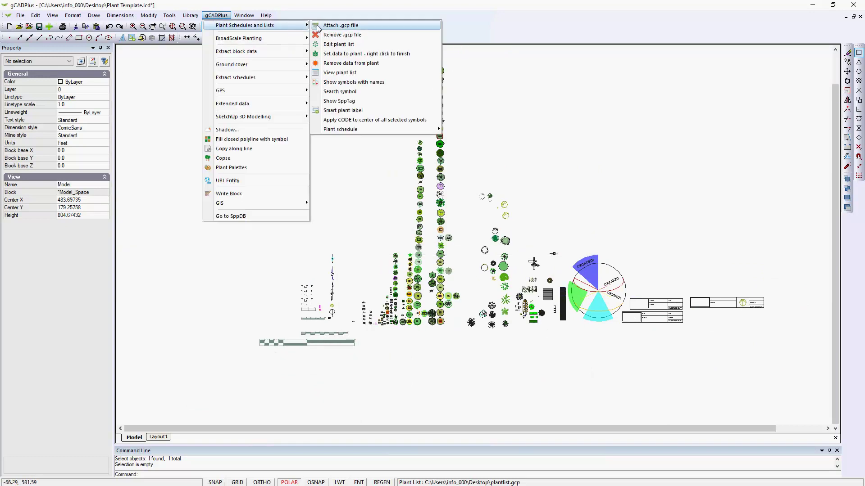
left_click(353, 84)
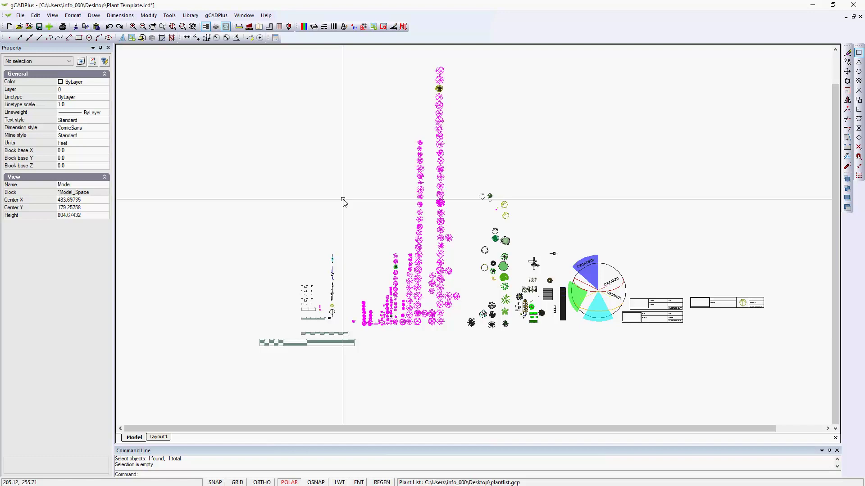
key("Escape")
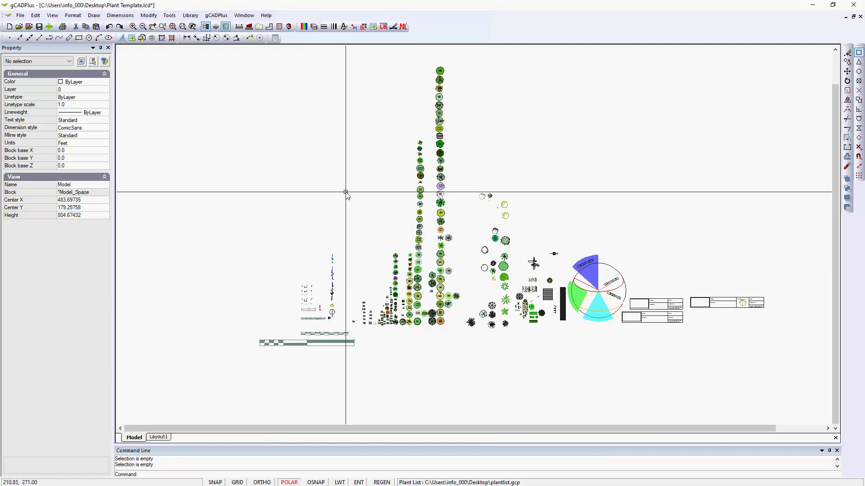
Draw a standard plant schedule with text height 1.5, about 245 ft wide, in the empty area beside the tall plant columns
left_click(221, 18)
mouse_move(274, 26)
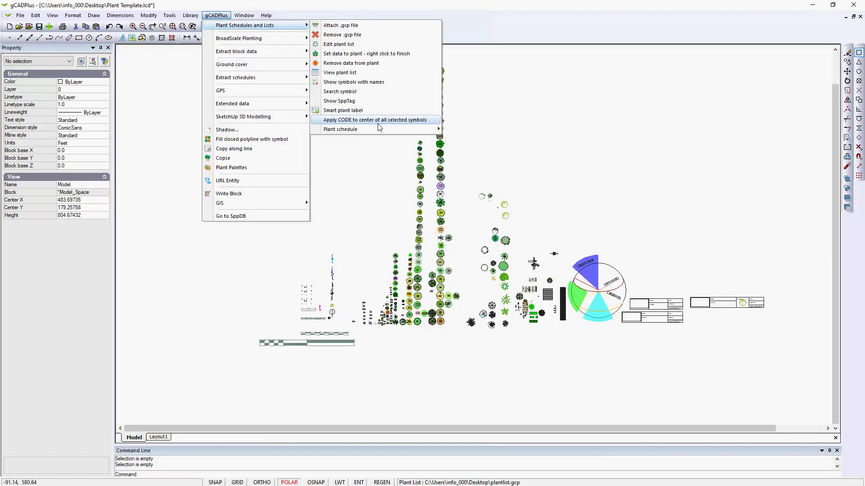
mouse_move(380, 129)
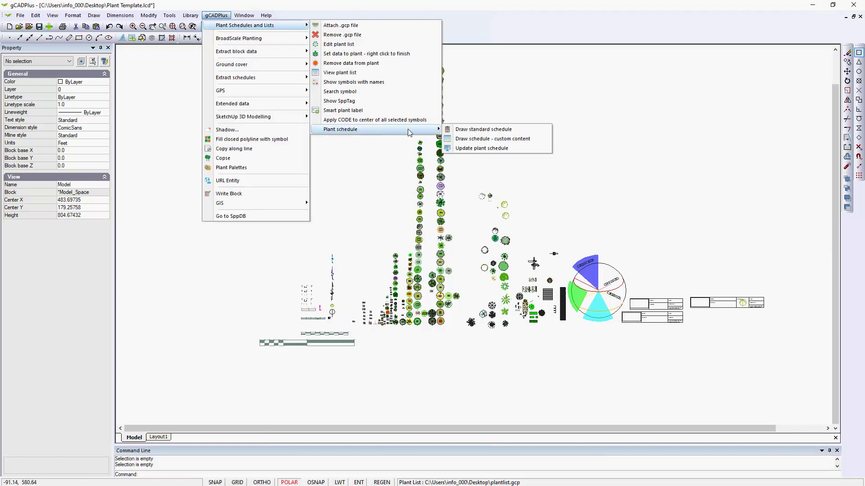
left_click(482, 129)
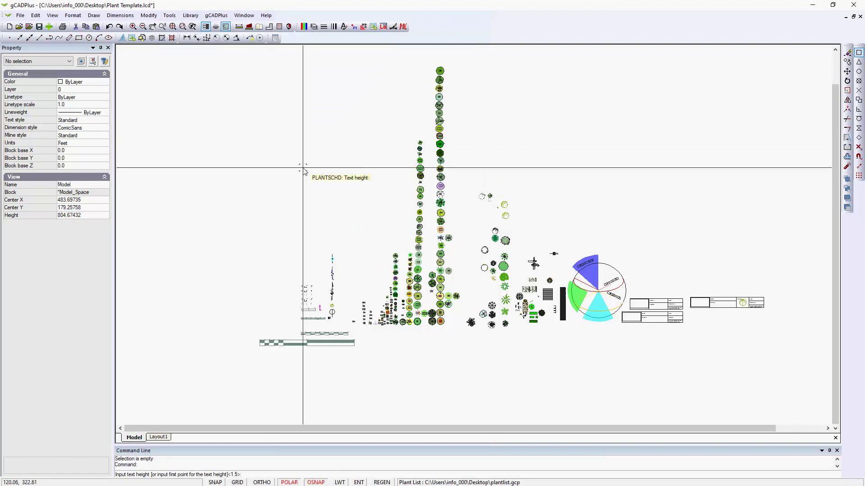
key("Return")
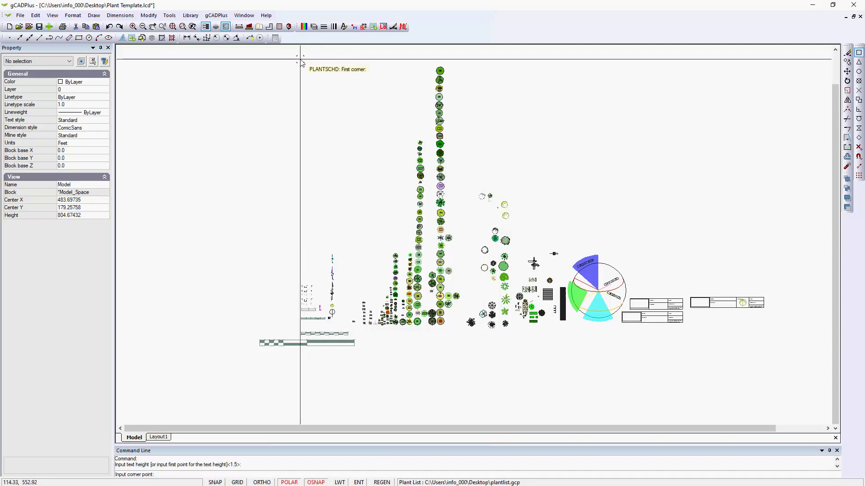
left_click(280, 50)
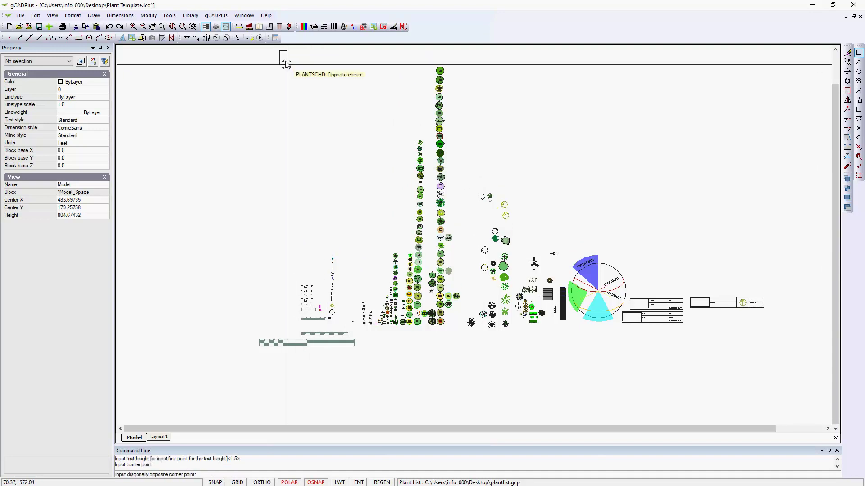
left_click(395, 239)
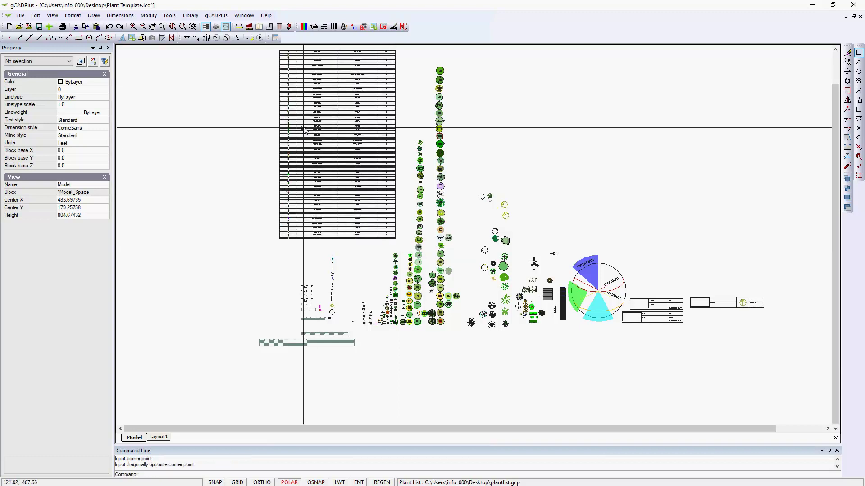
Examine the oversized symbol in the new plant schedule and open the schedule block for editing
scroll(301, 178, "up", 5)
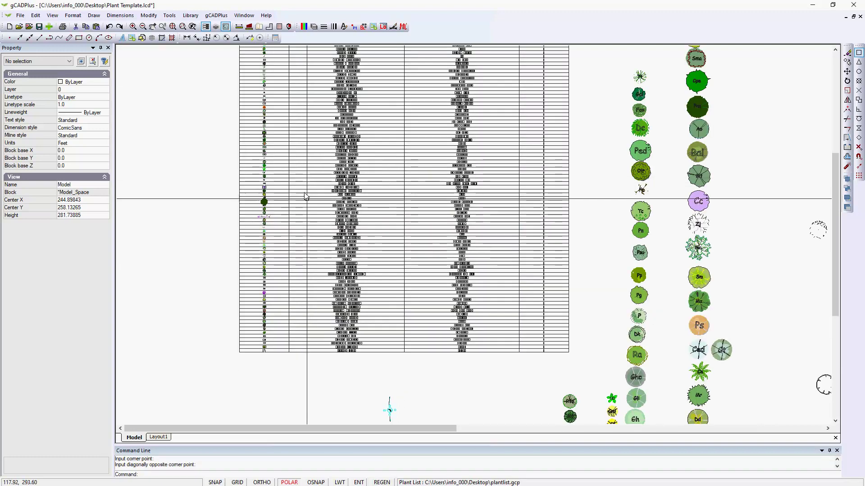
scroll(309, 212, "up", 3)
scroll(384, 208, "up", 1)
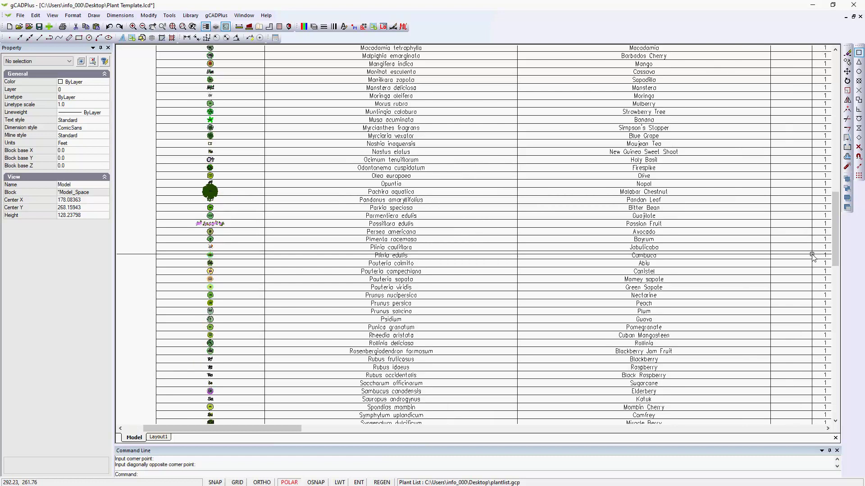
scroll(209, 192, "up", 5)
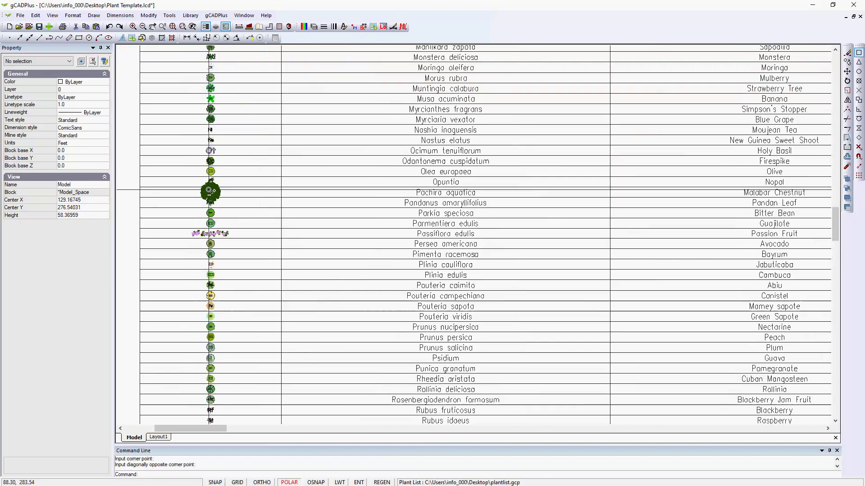
scroll(209, 190, "up", 2)
scroll(234, 194, "up", 2)
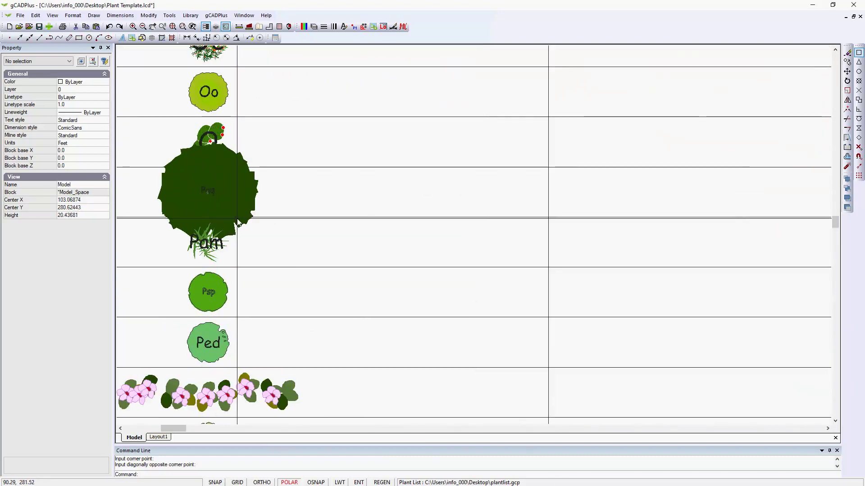
left_click(255, 194)
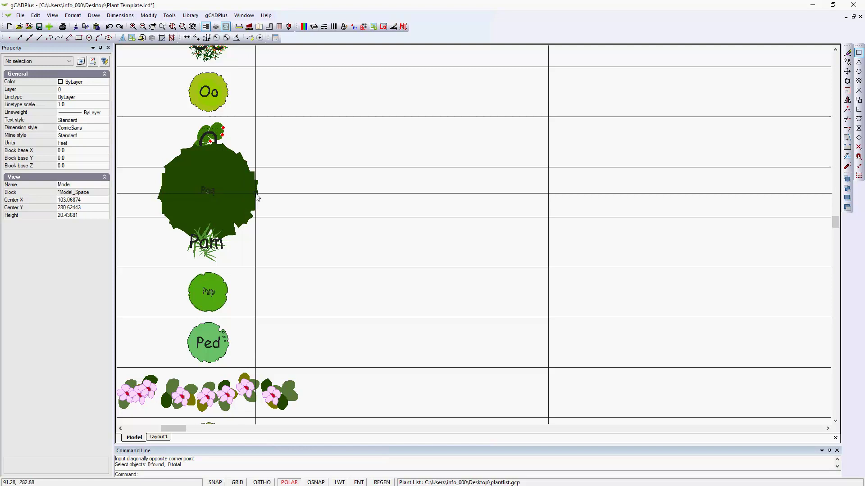
left_click(285, 170)
right_click(284, 169)
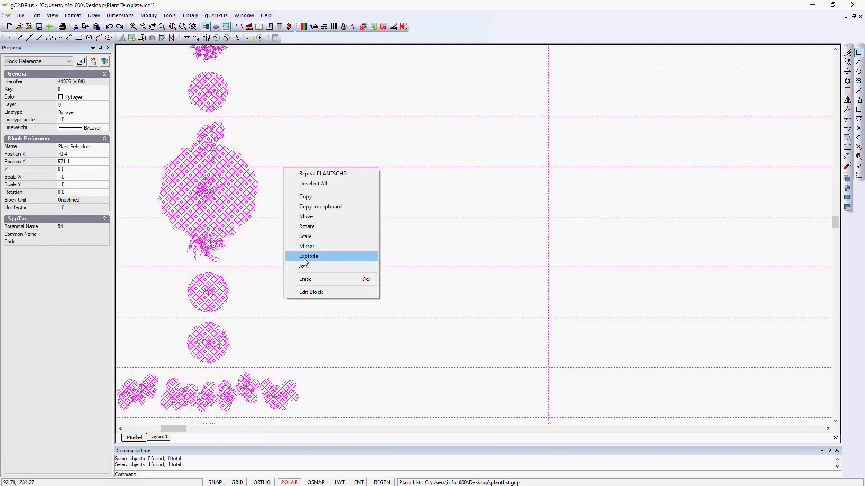
left_click(309, 291)
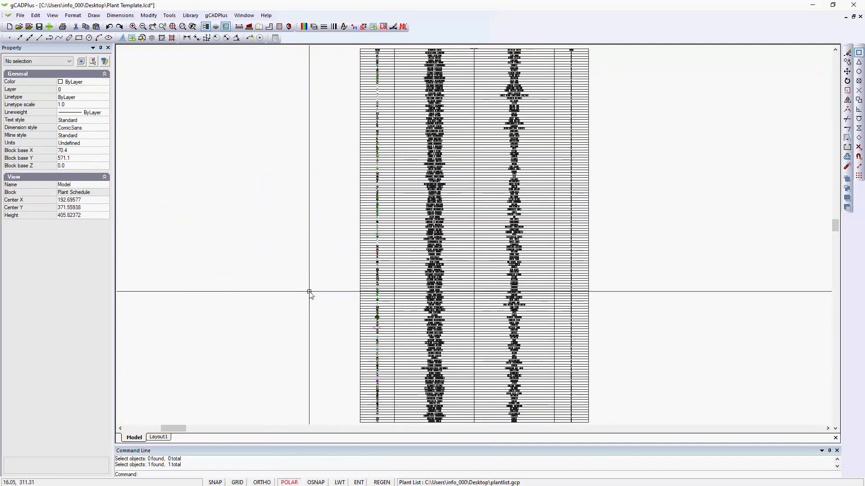
Identify the block name of the oversized dark green Paq symbol in the schedule, then deselect it
scroll(369, 333, "up", 6)
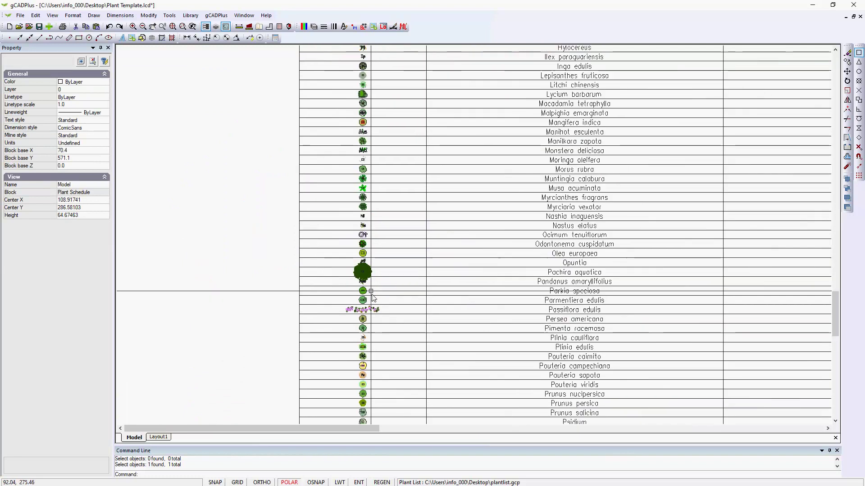
scroll(372, 298, "up", 3)
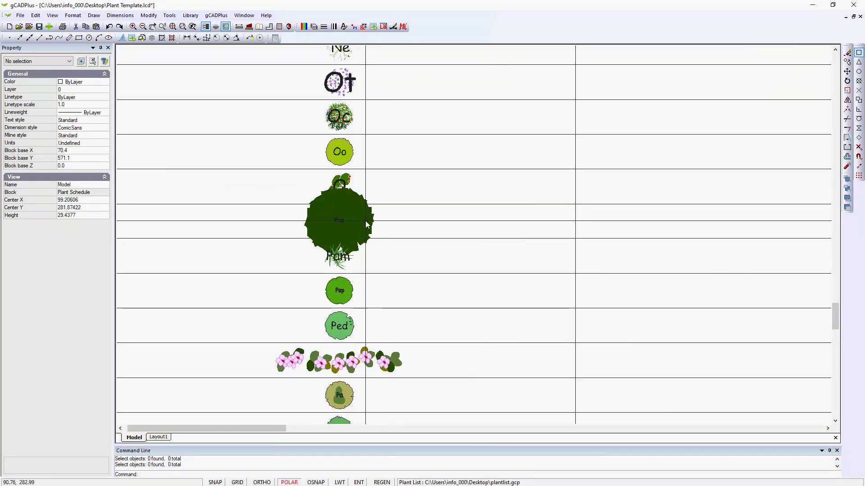
left_click(403, 204)
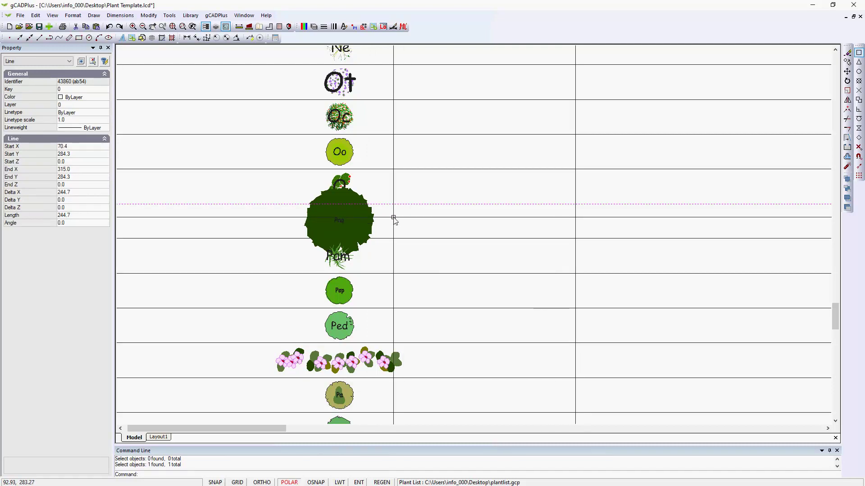
key("Escape")
scroll(390, 218, "up", 3)
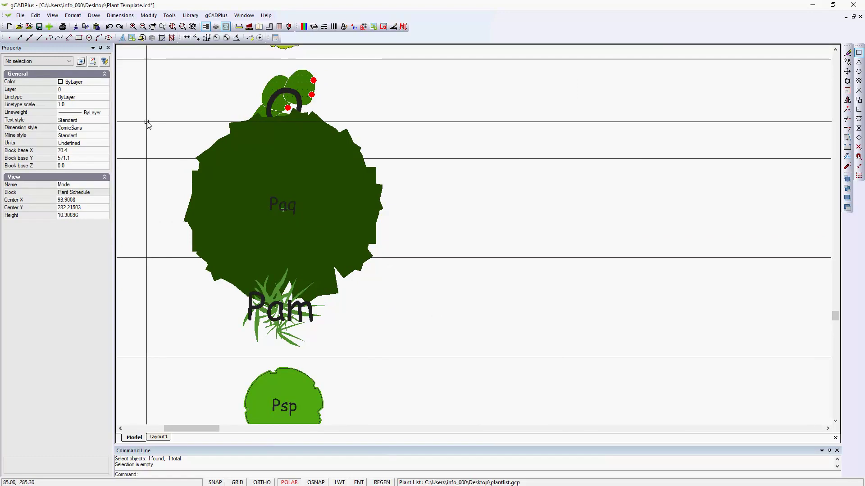
mouse_move(146, 126)
left_mouse_down()
mouse_move(302, 223)
mouse_move(406, 258)
mouse_move(410, 270)
left_mouse_up()
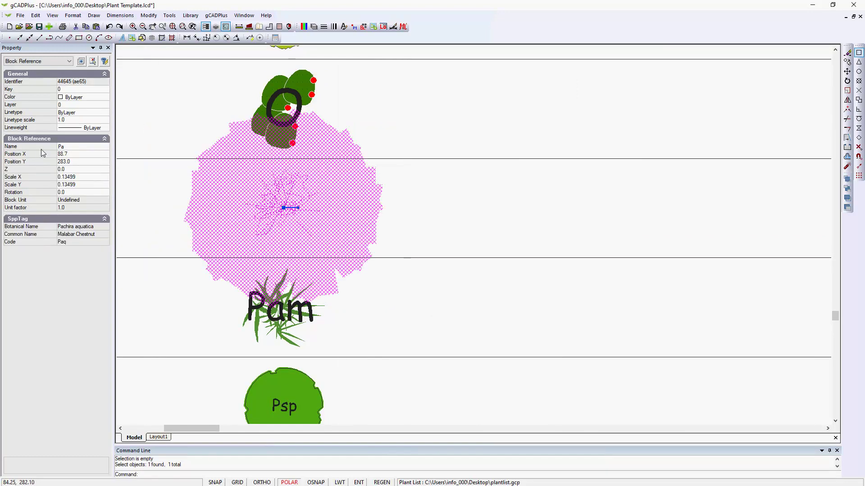
key("Escape")
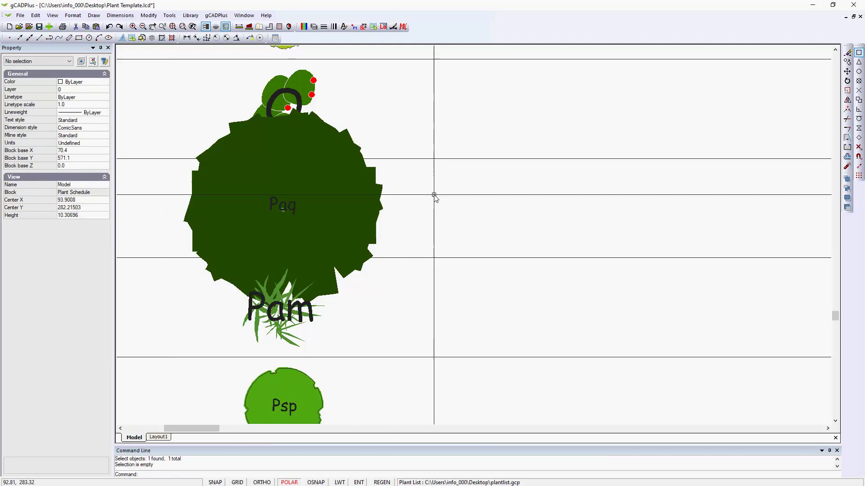
Leave the schedule block and open the block named Pa from the drawing's block list for editing
scroll(434, 195, "down", 4)
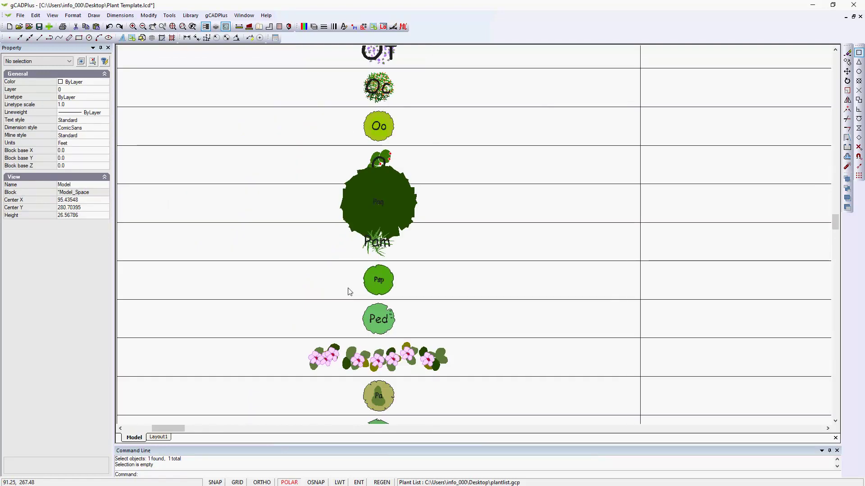
scroll(363, 239, "down", 10)
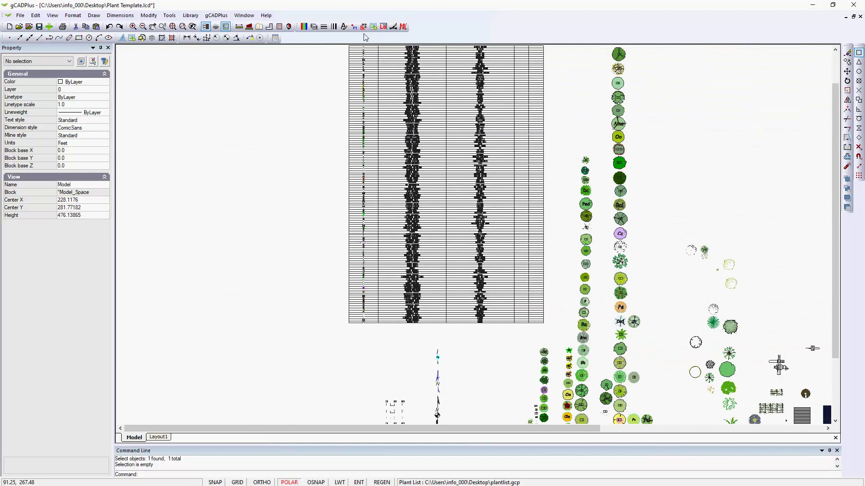
left_click(364, 27)
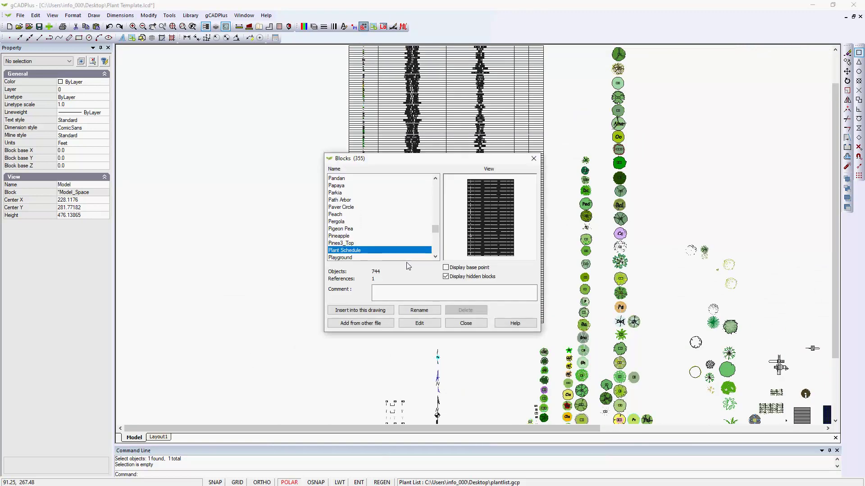
left_click(438, 180)
left_click(437, 180)
left_click(437, 180)
left_click(438, 180)
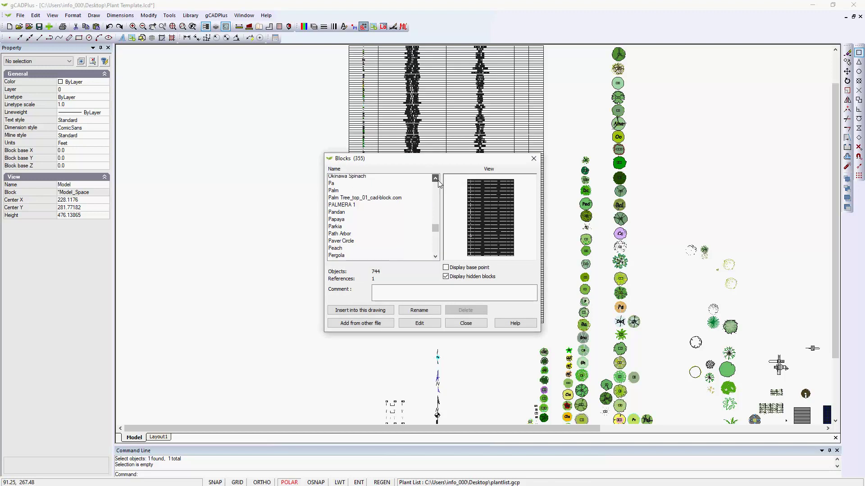
left_click(438, 180)
left_click(334, 194)
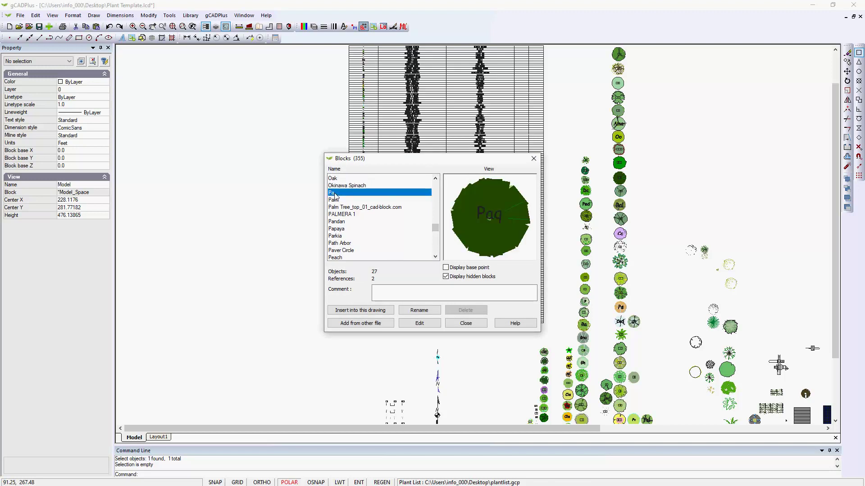
left_click(418, 323)
scroll(383, 259, "down", 1)
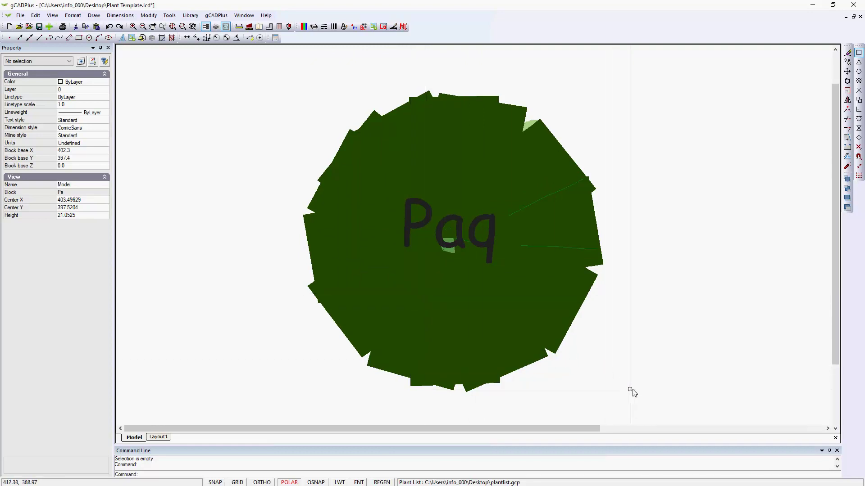
Select everything in the Pa block except the Paq label and the two leaf shapes behind it
left_click(285, 76)
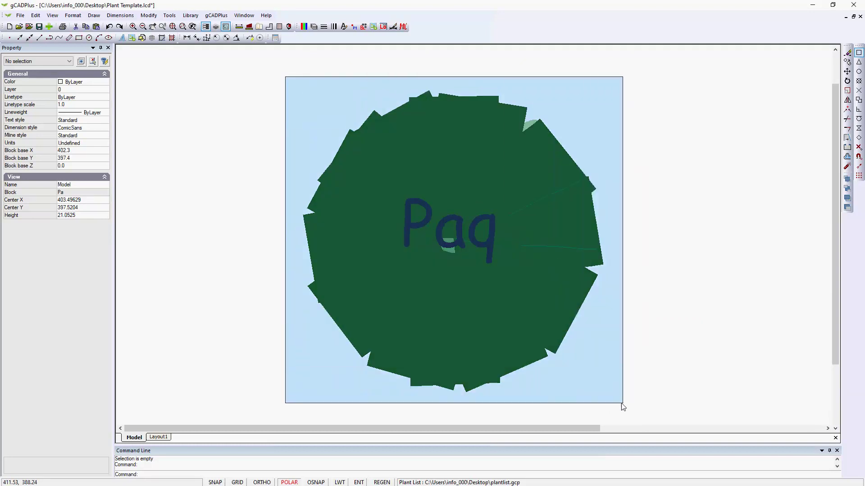
left_click(637, 407)
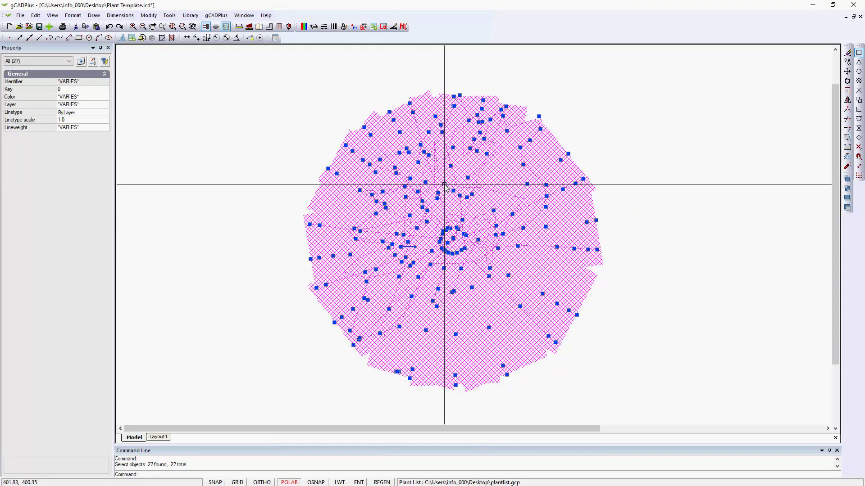
scroll(444, 185, "up", 1)
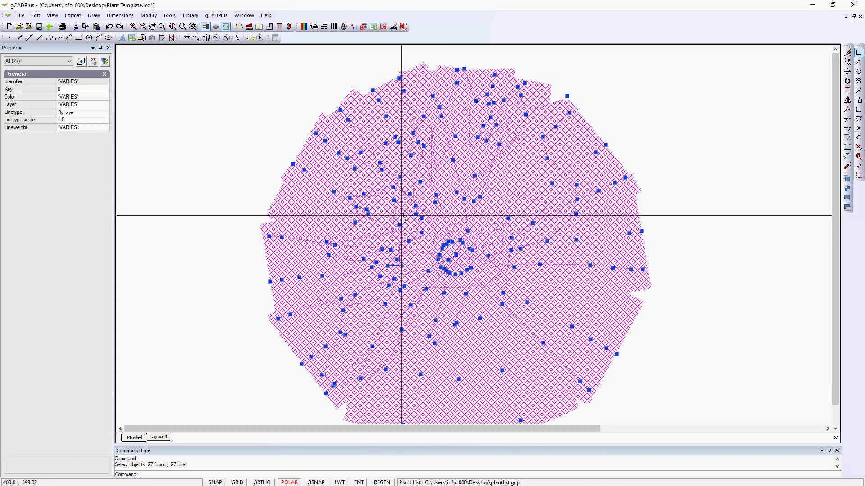
left_click(413, 237)
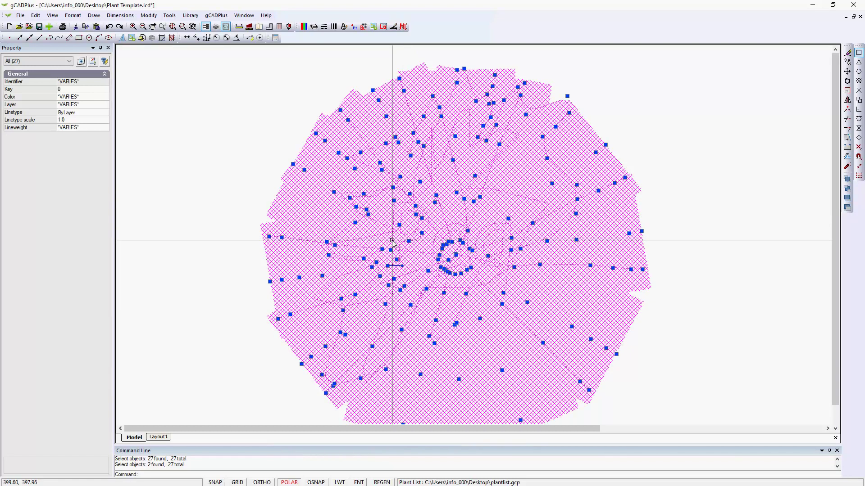
left_click(394, 239)
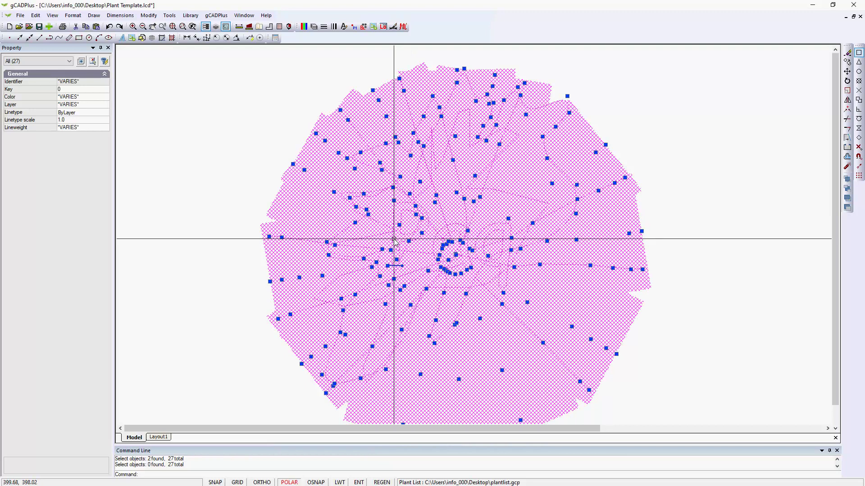
left_click(393, 239, "shift")
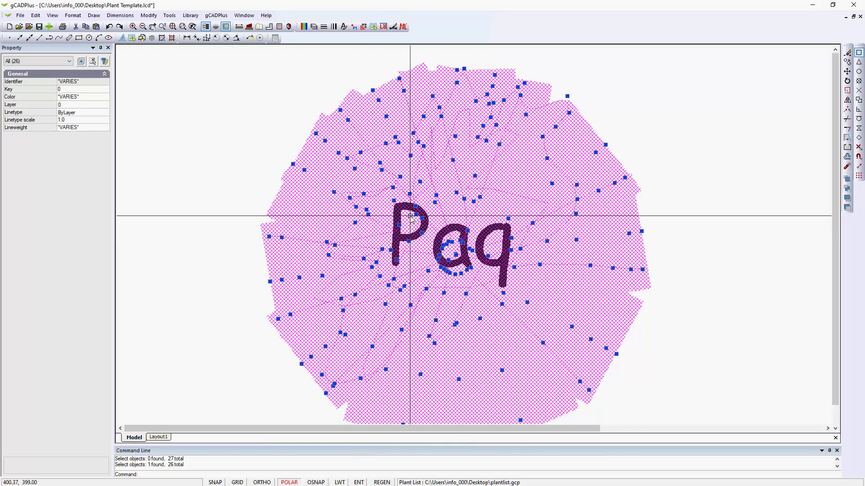
left_click(469, 116)
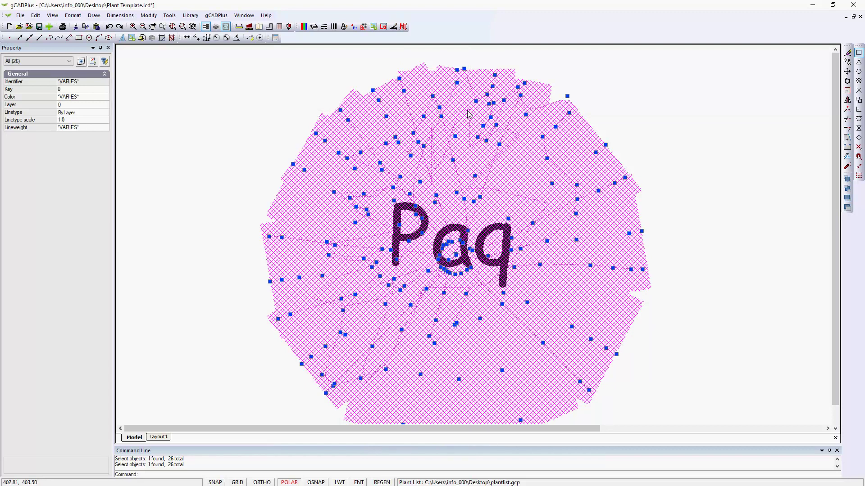
left_click(465, 113, "shift")
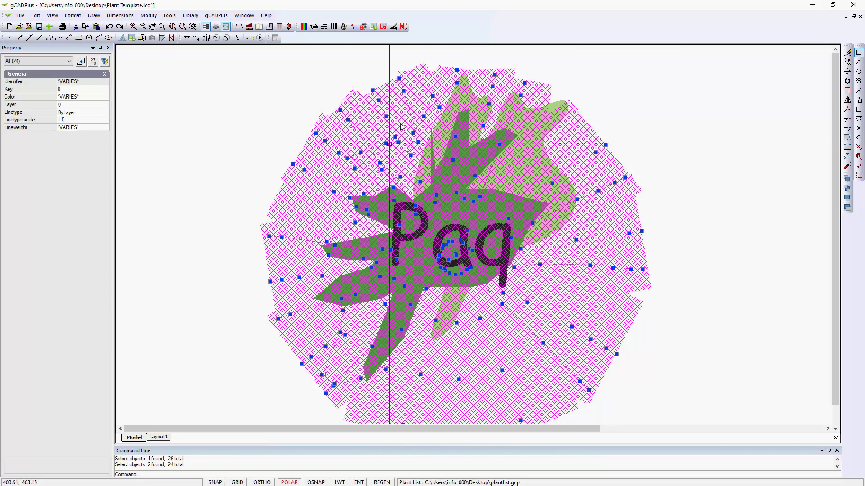
Limit the selection to its polylines and reduce their width so the spokes draw as thin lines
left_click(70, 62)
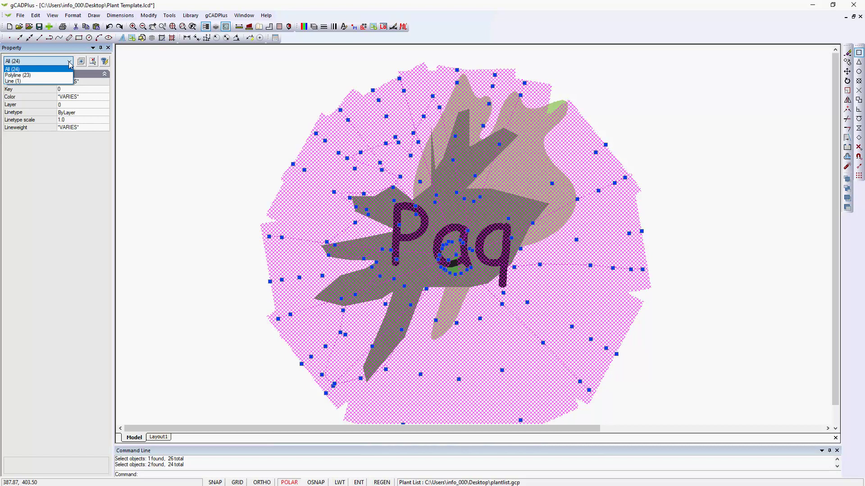
left_click(32, 75)
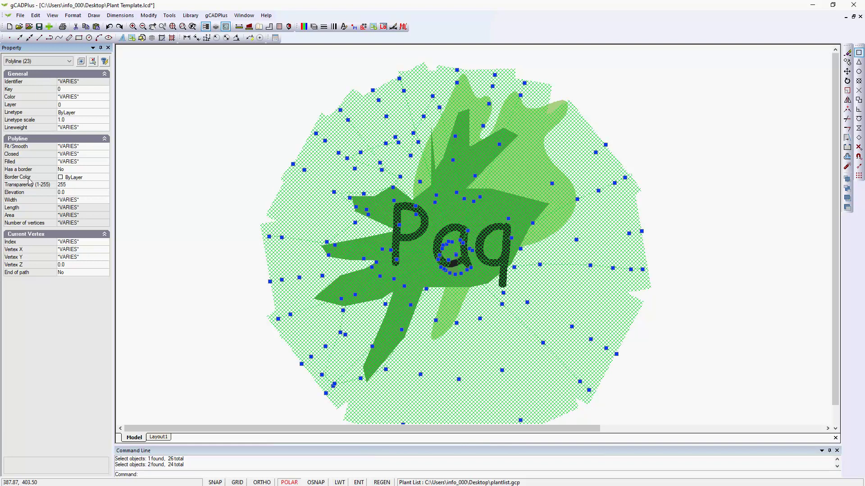
left_click(84, 199)
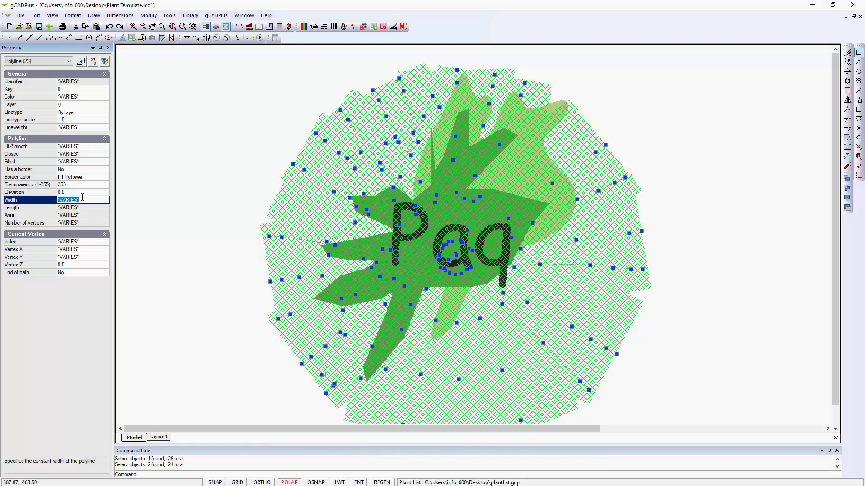
type("1")
key("Return")
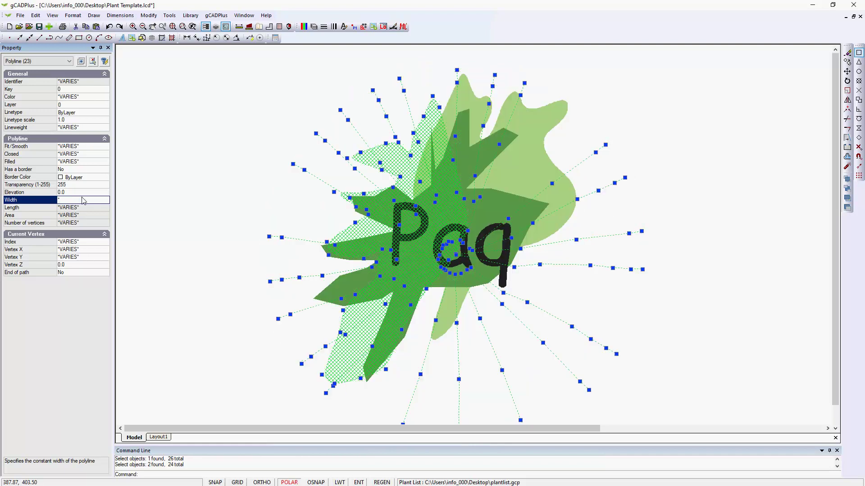
Deselect the polylines and close the Pa block to return to the main drawing
right_click(271, 154)
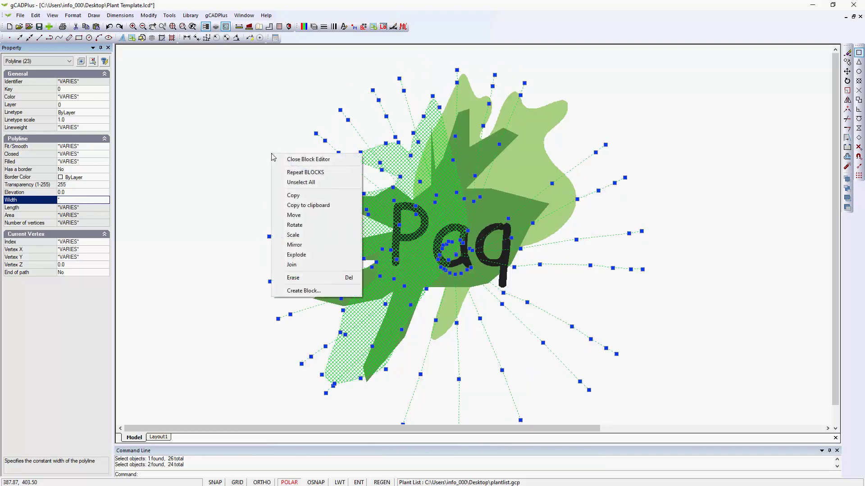
left_click(300, 182)
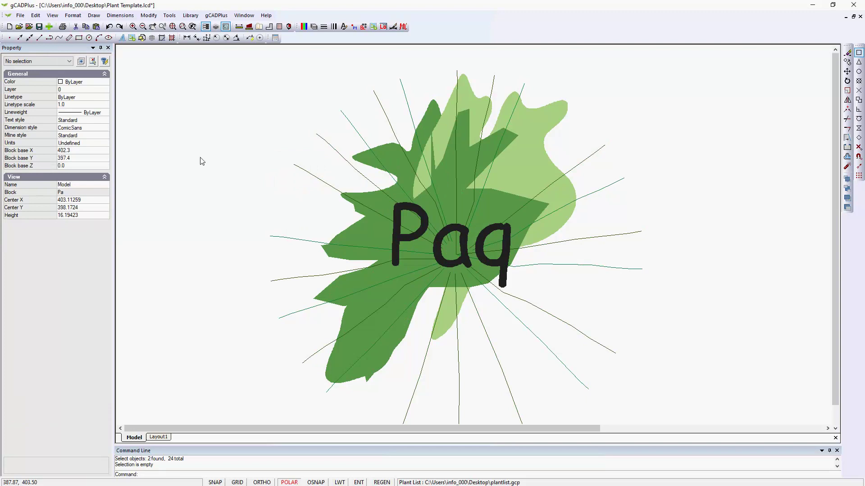
scroll(202, 161, "down", 2)
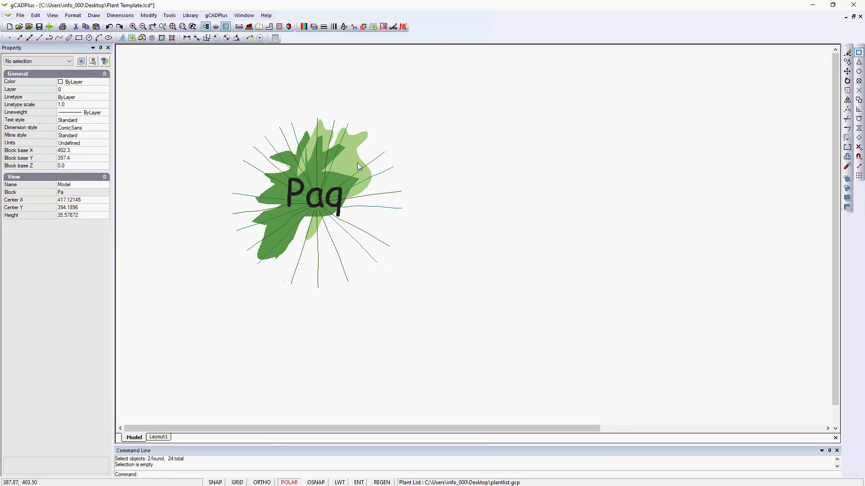
right_click(513, 177)
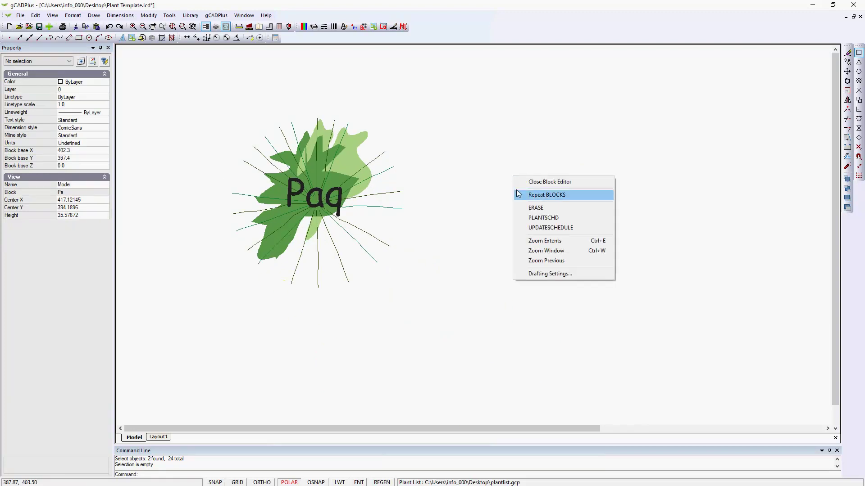
left_click(553, 183)
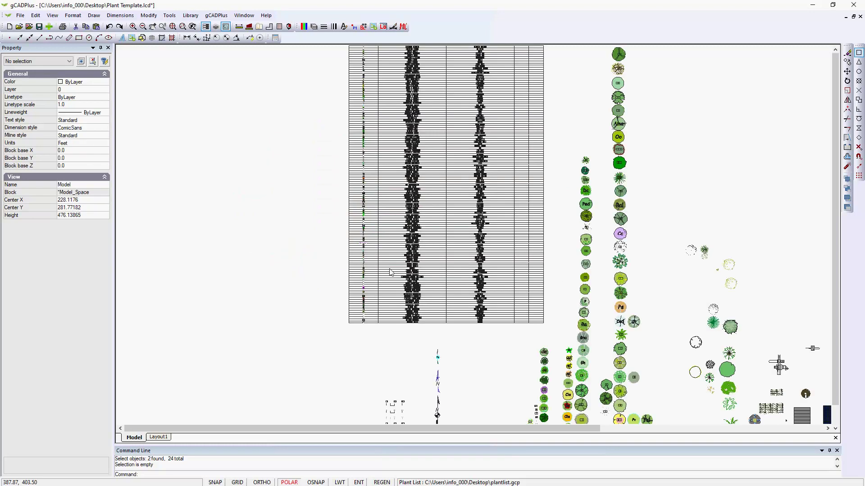
Examine the Pachira aquatica symbol and its neighbouring rows in the plant schedule
scroll(385, 269, "up", 7)
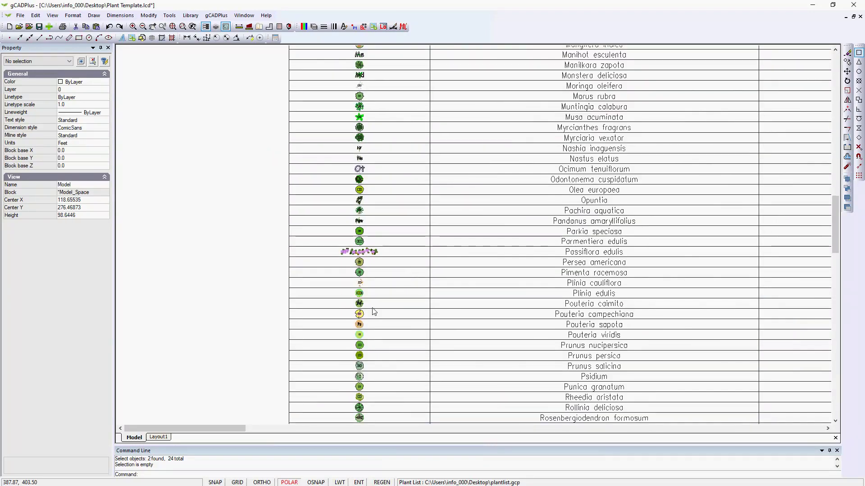
scroll(373, 315, "up", 1)
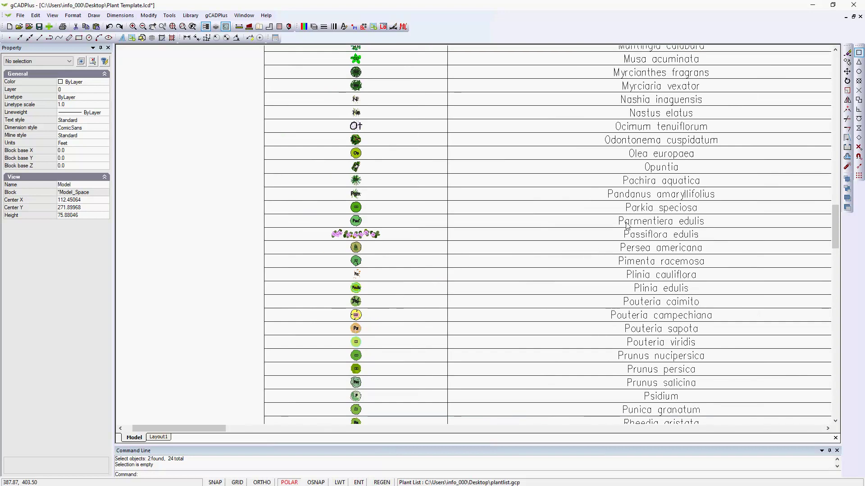
scroll(356, 220, "up", 3)
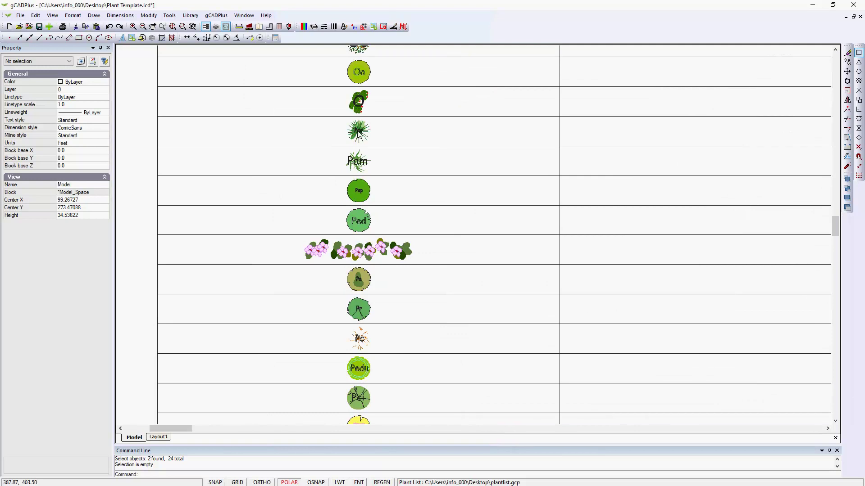
scroll(377, 135, "up", 6)
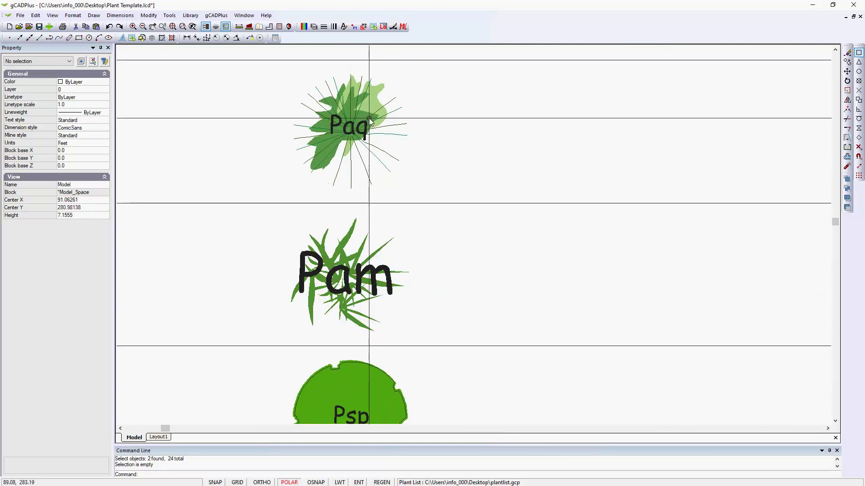
scroll(389, 135, "down", 2)
scroll(389, 136, "down", 3)
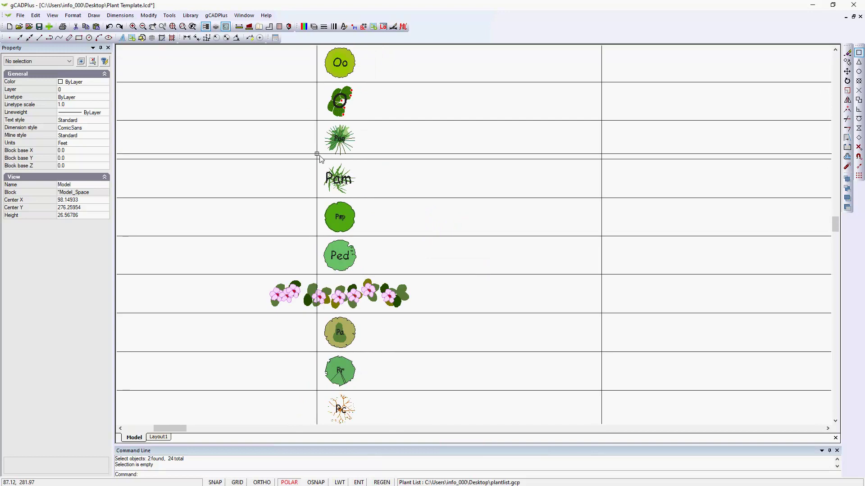
scroll(312, 163, "down", 3)
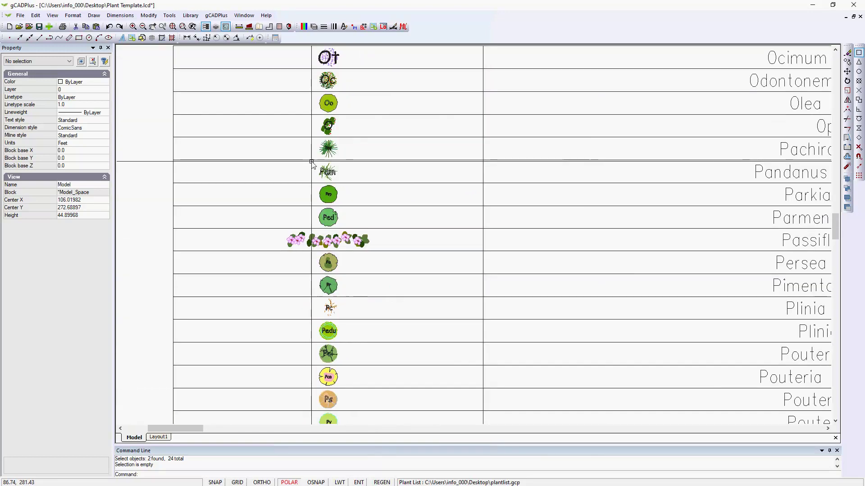